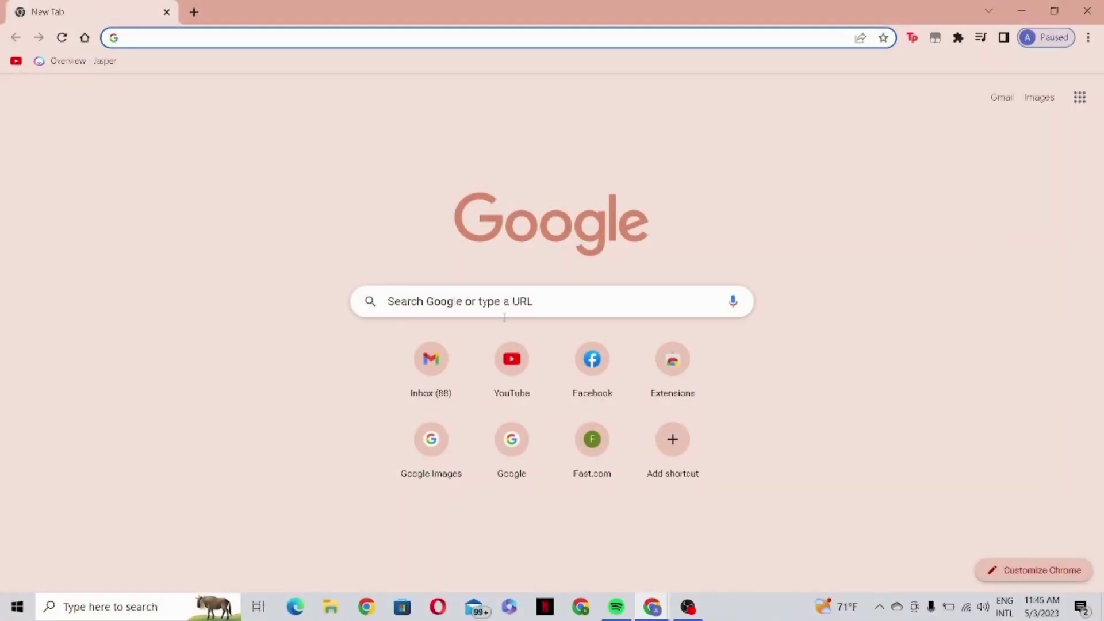
- Launch YouTube from the shortcut tile on Chrome's New Tab page
{"action": "left_click", "coordinate": [546, 373]}
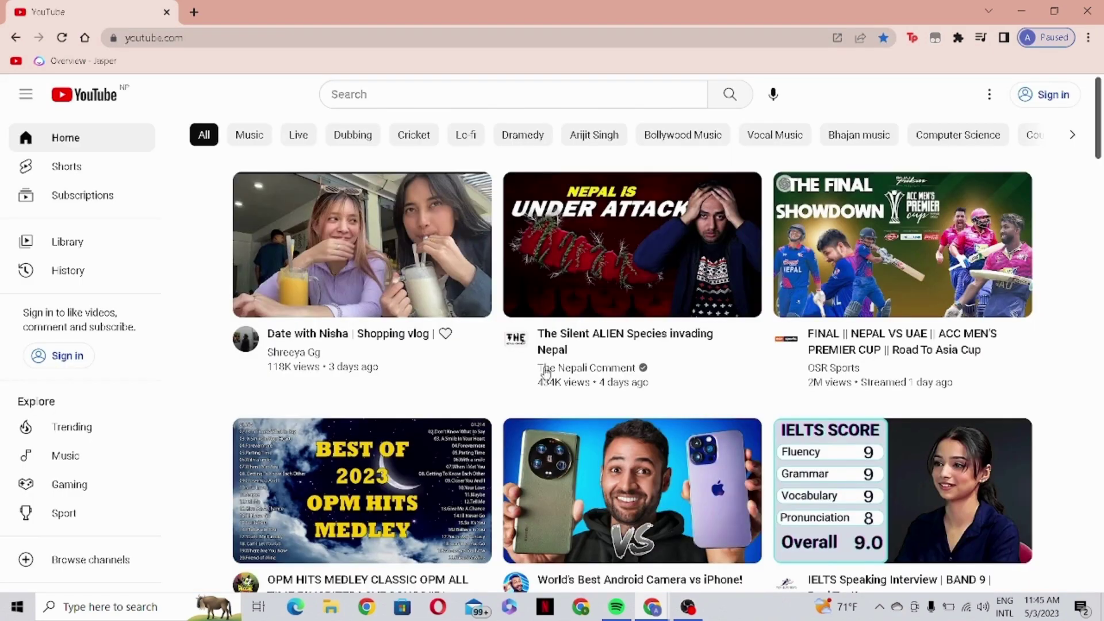
- Set aside the saved Google account and reach the create-account choices via Use another account
{"action": "left_click", "coordinate": [1048, 97]}
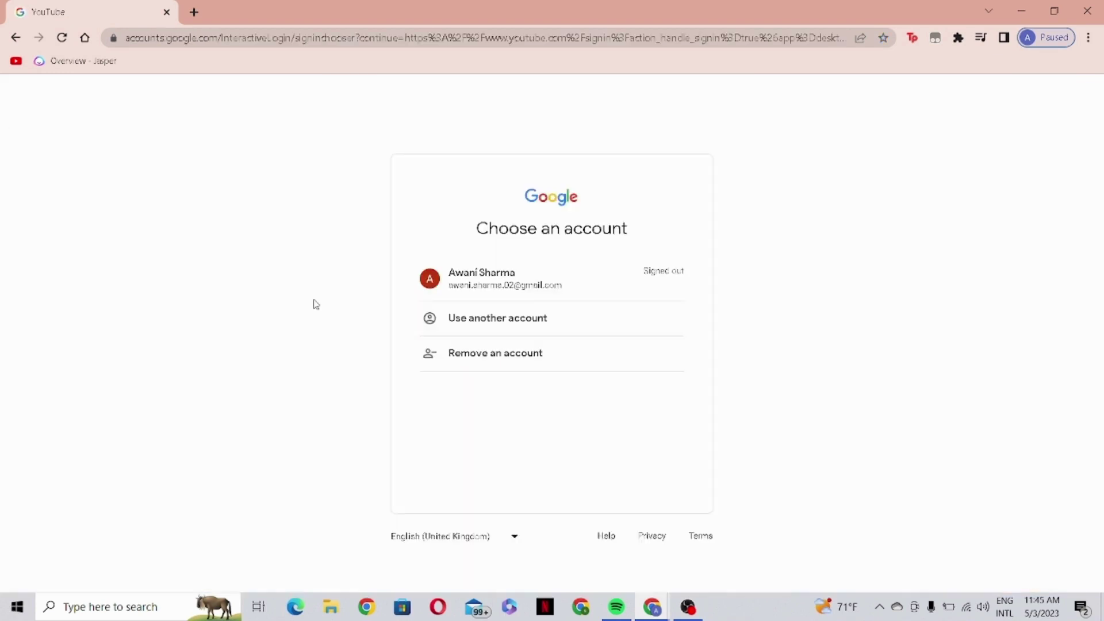
{"action": "left_click", "coordinate": [444, 272]}
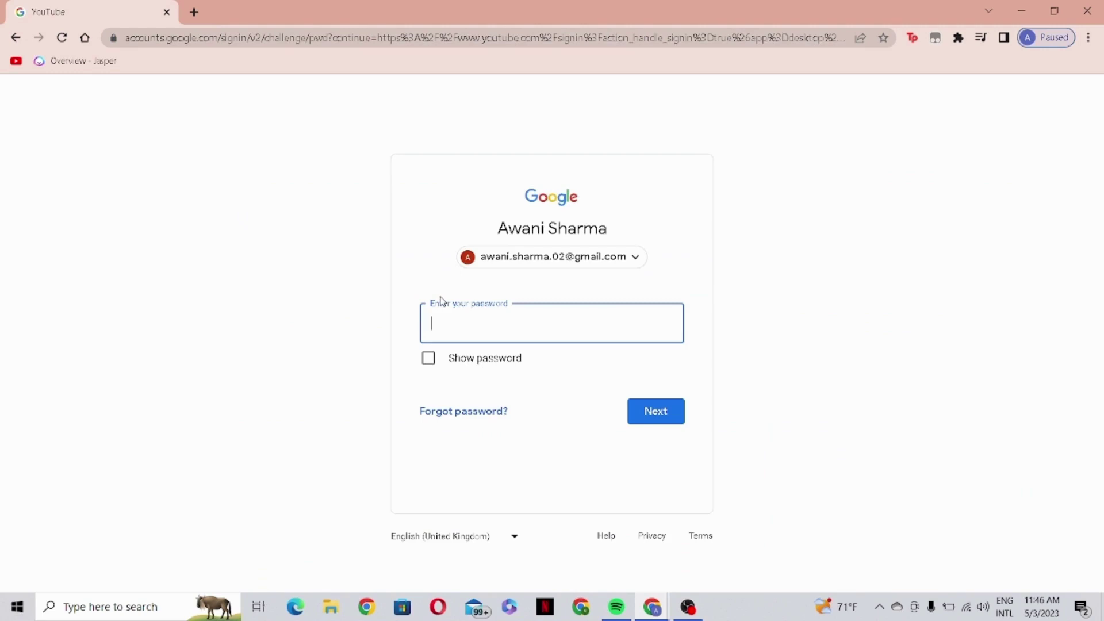
{"action": "key", "text": "alt+Left"}
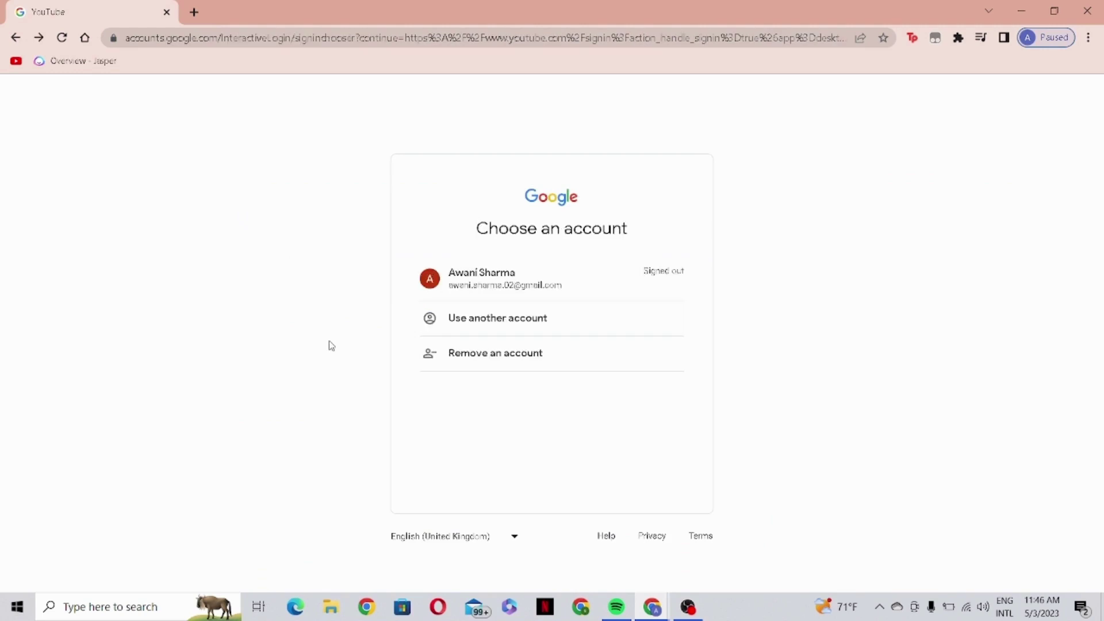
{"action": "left_click", "coordinate": [451, 328]}
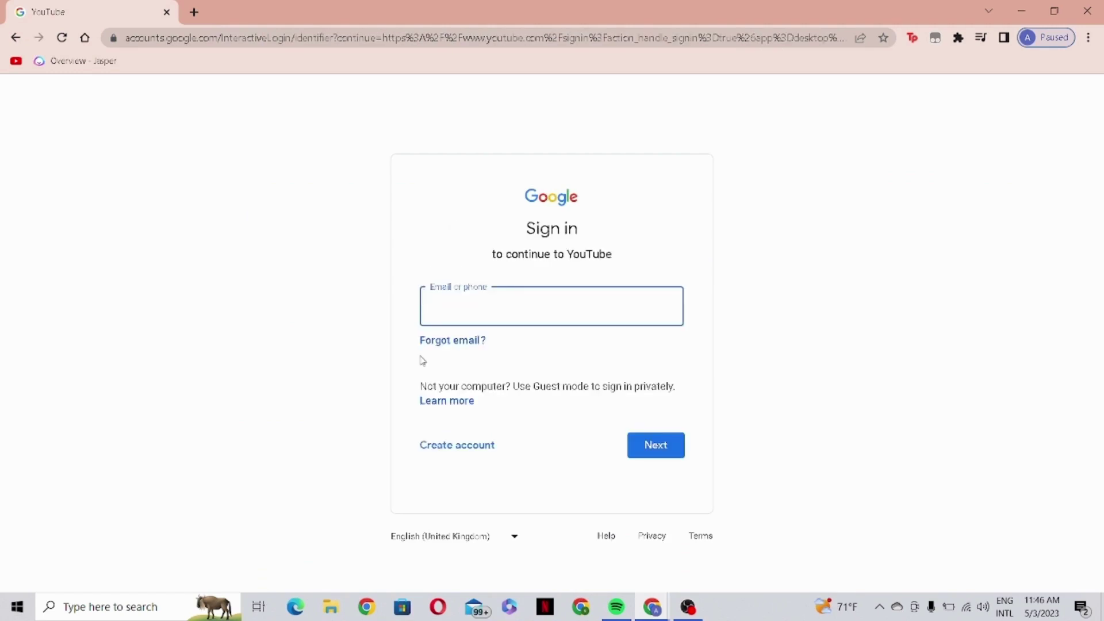
{"action": "left_click", "coordinate": [446, 448]}
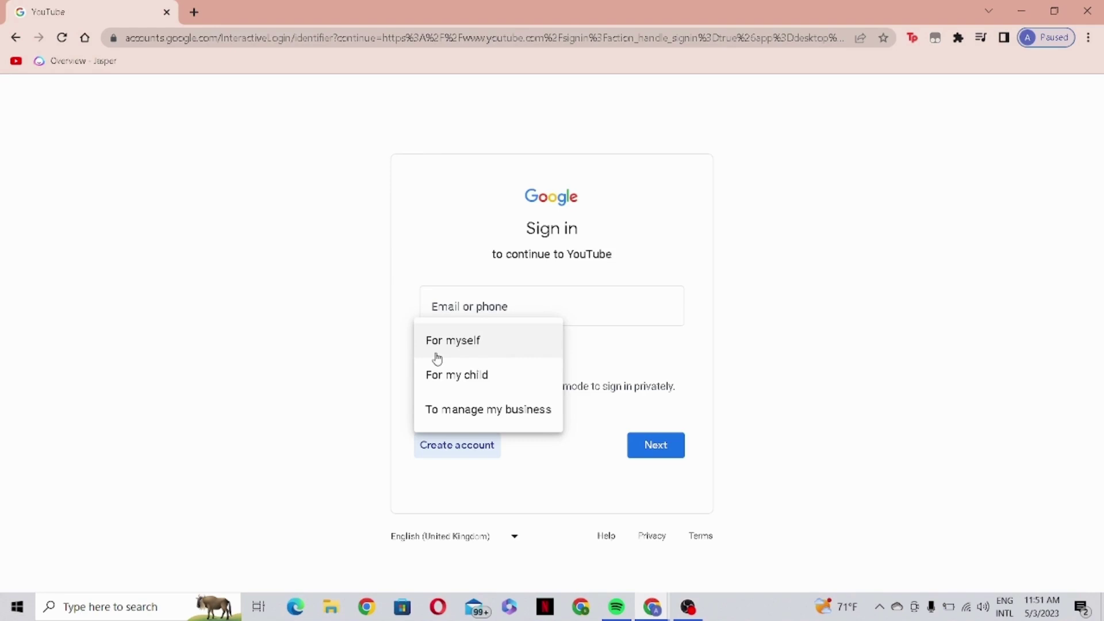
{"action": "left_click", "coordinate": [453, 344]}
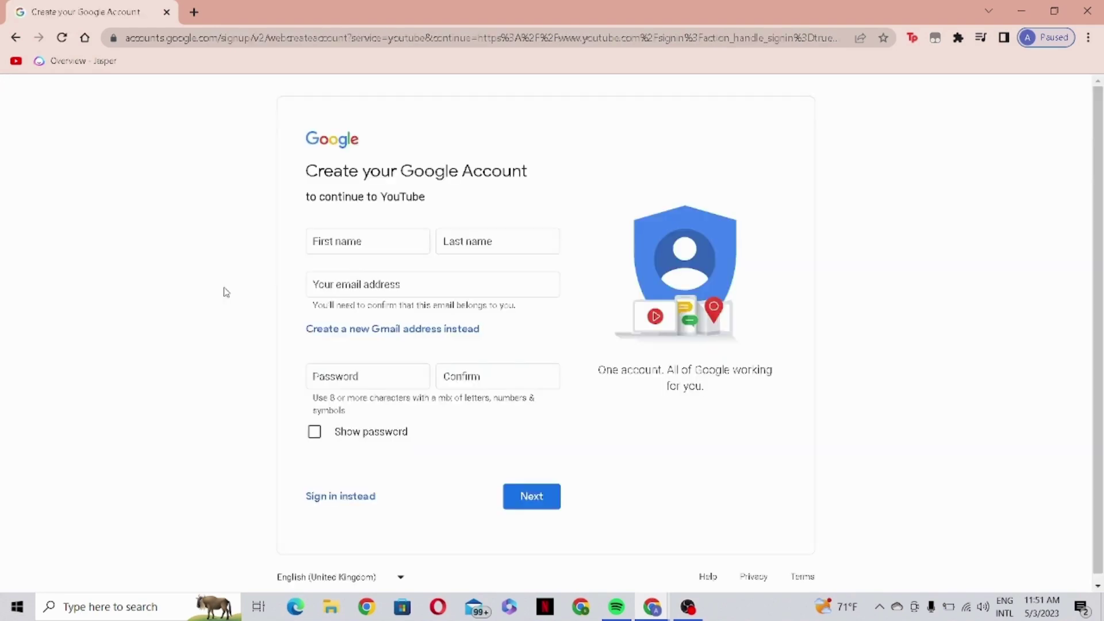
{"action": "left_click", "coordinate": [344, 246]}
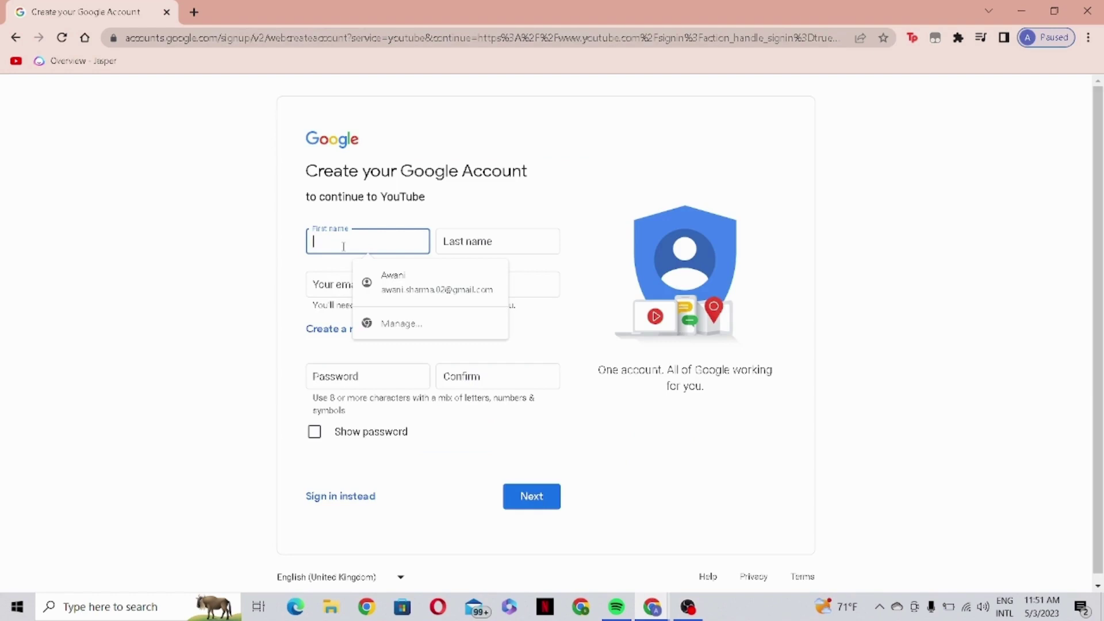
{"action": "key", "text": "Tab"}
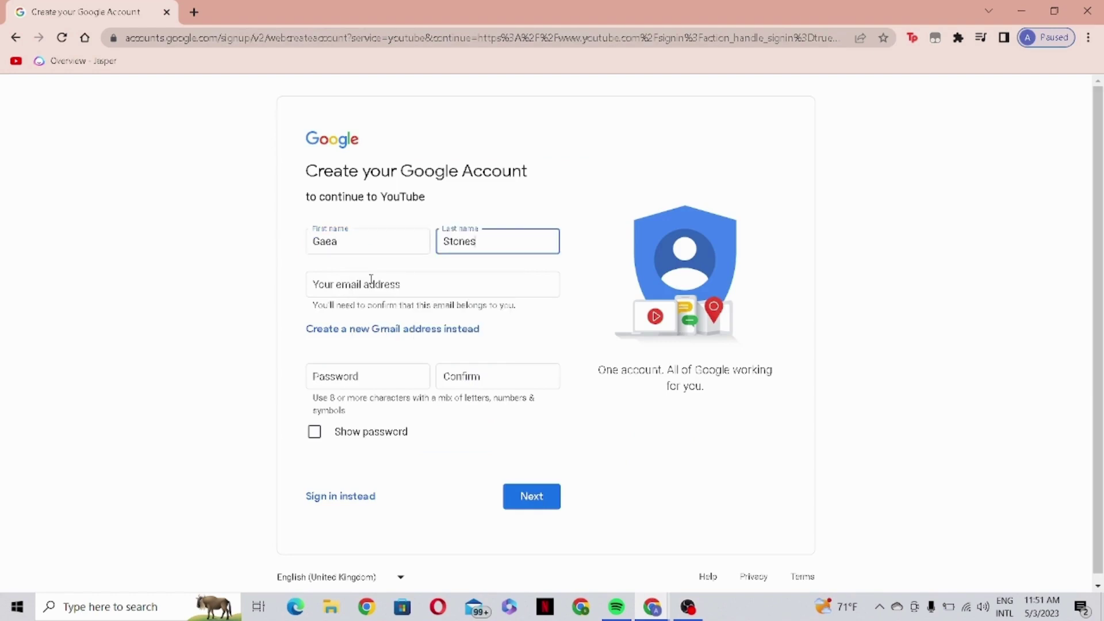
{"action": "left_click", "coordinate": [329, 336]}
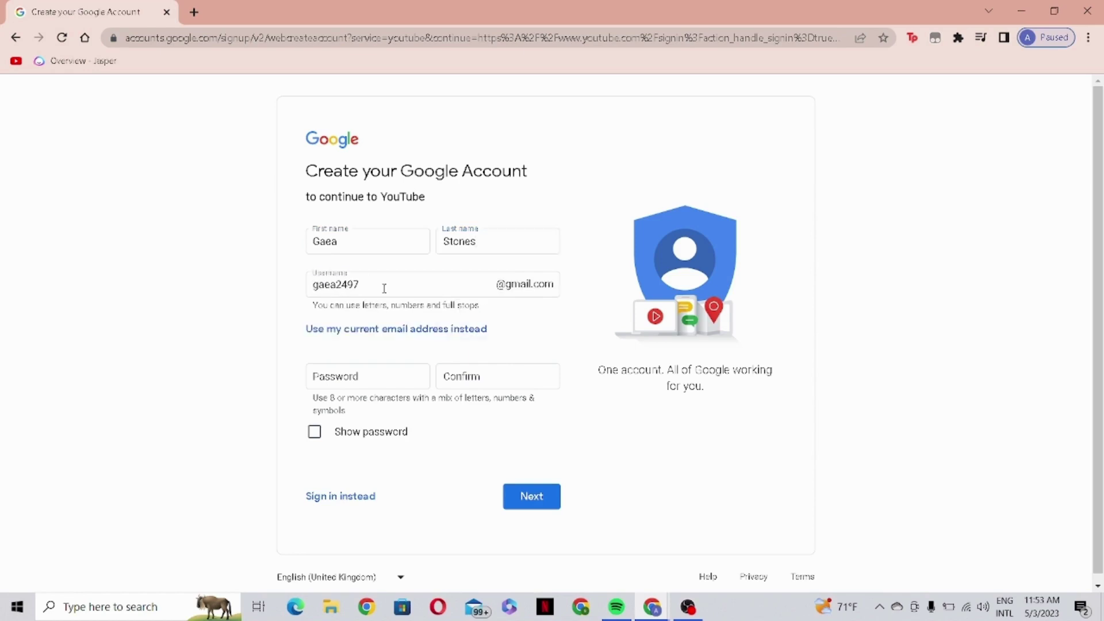
{"action": "left_click", "coordinate": [384, 288]}
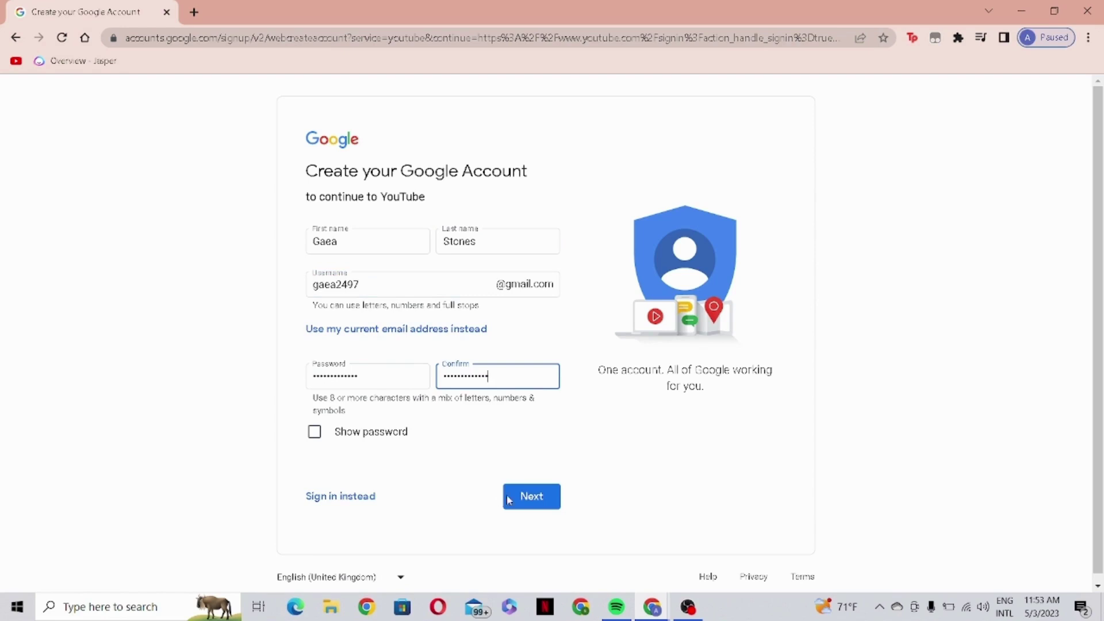
{"action": "left_click", "coordinate": [542, 494]}
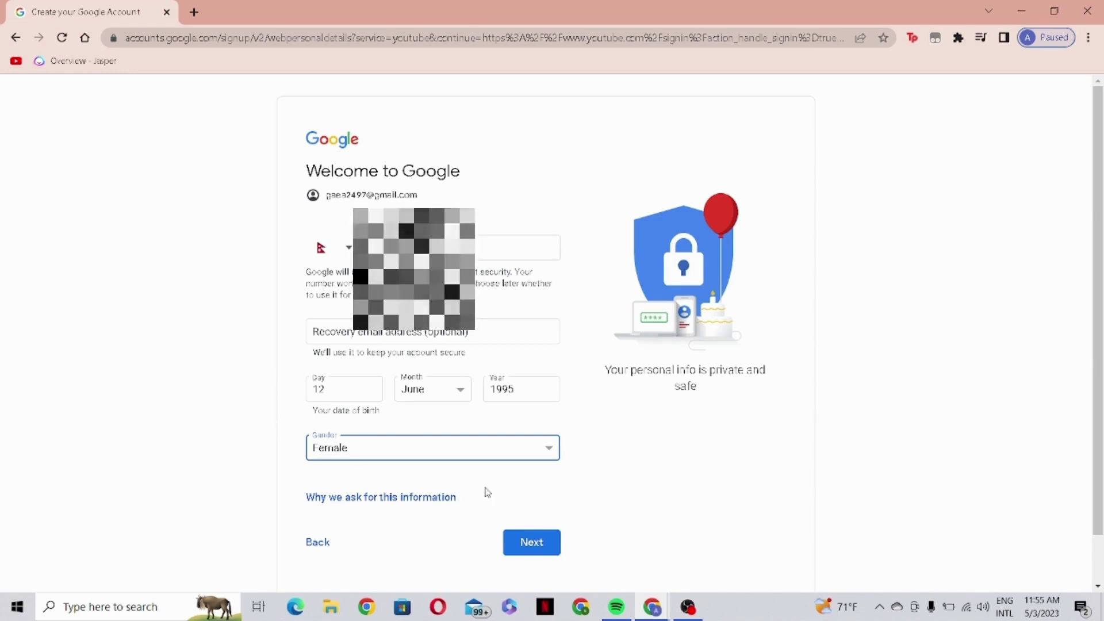
- Submit the birth date and gender, then accept Google's Privacy and Terms
{"action": "left_click", "coordinate": [531, 542]}
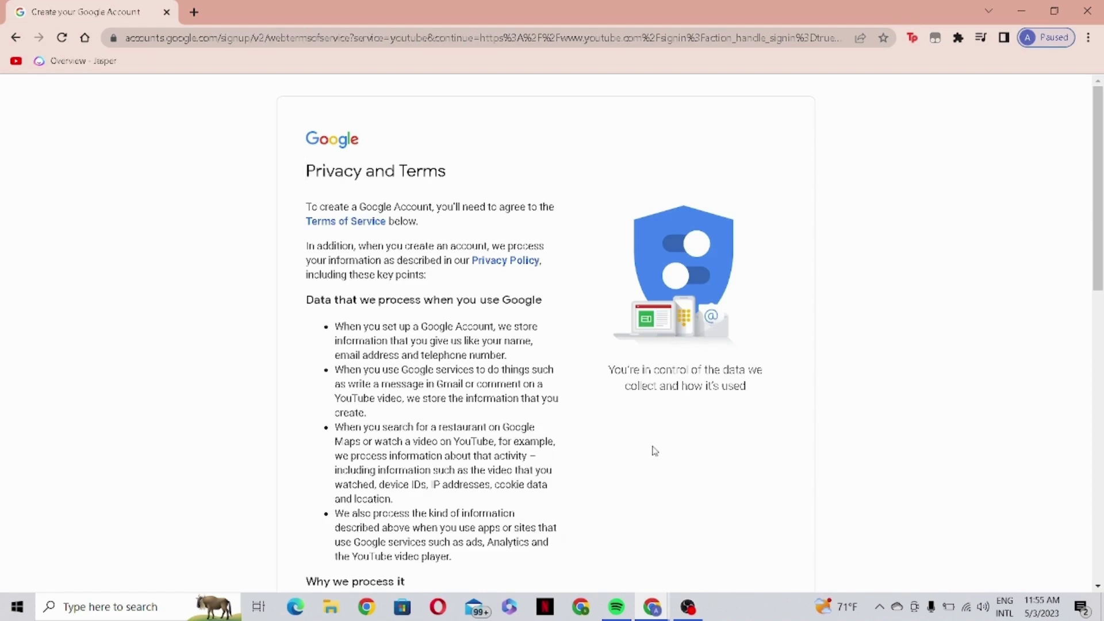
{"action": "scroll", "coordinate": [654, 451], "scroll_direction": "down", "scroll_amount": 2}
{"action": "scroll", "coordinate": [653, 451], "scroll_direction": "down", "scroll_amount": 1}
{"action": "scroll", "coordinate": [651, 440], "scroll_direction": "down", "scroll_amount": 3}
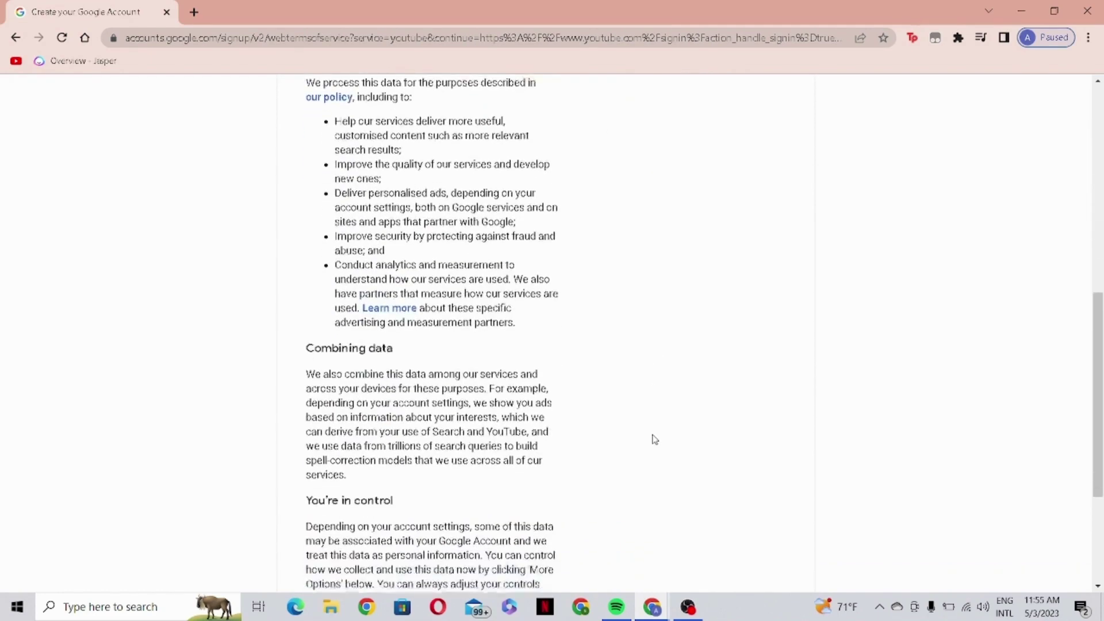
{"action": "scroll", "coordinate": [651, 440], "scroll_direction": "down", "scroll_amount": 3}
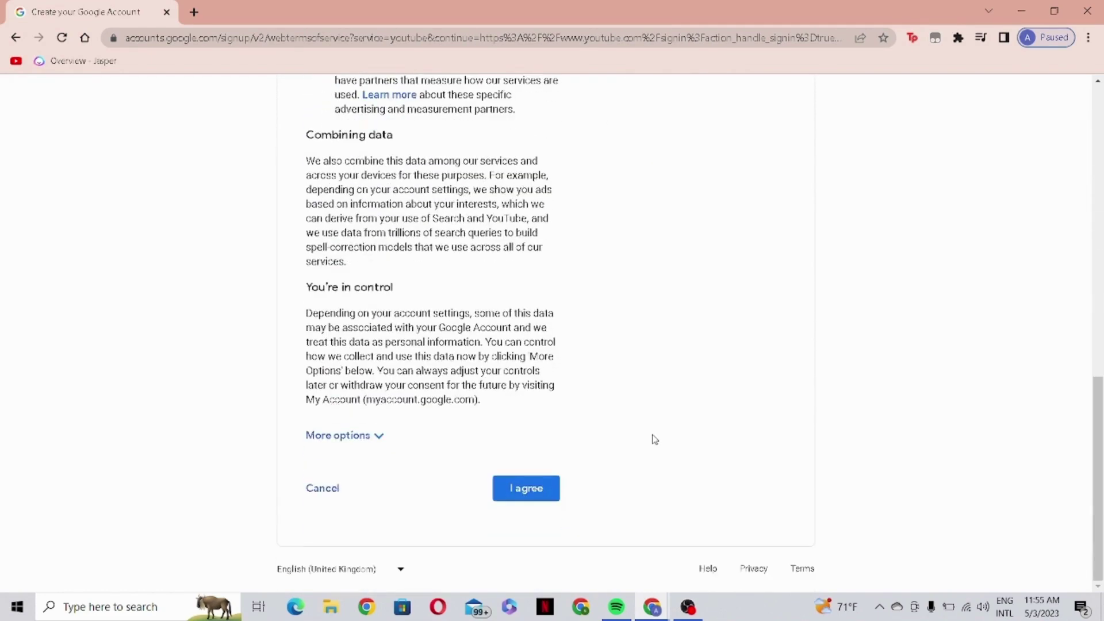
{"action": "left_click", "coordinate": [530, 491]}
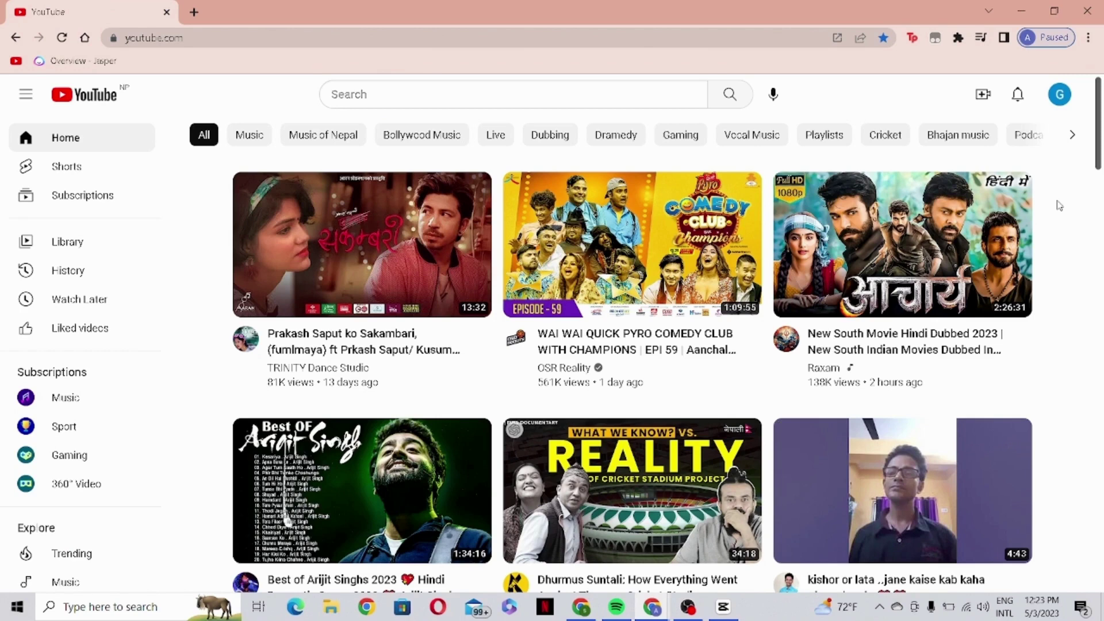
{"action": "left_click", "coordinate": [1061, 96]}
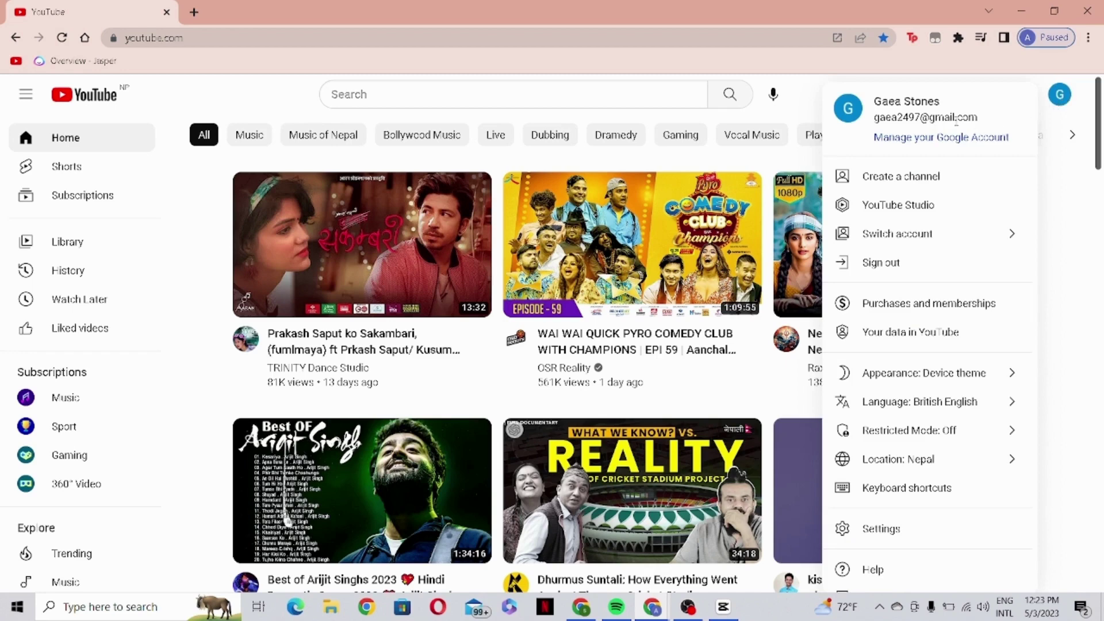
{"action": "left_click", "coordinate": [871, 178]}
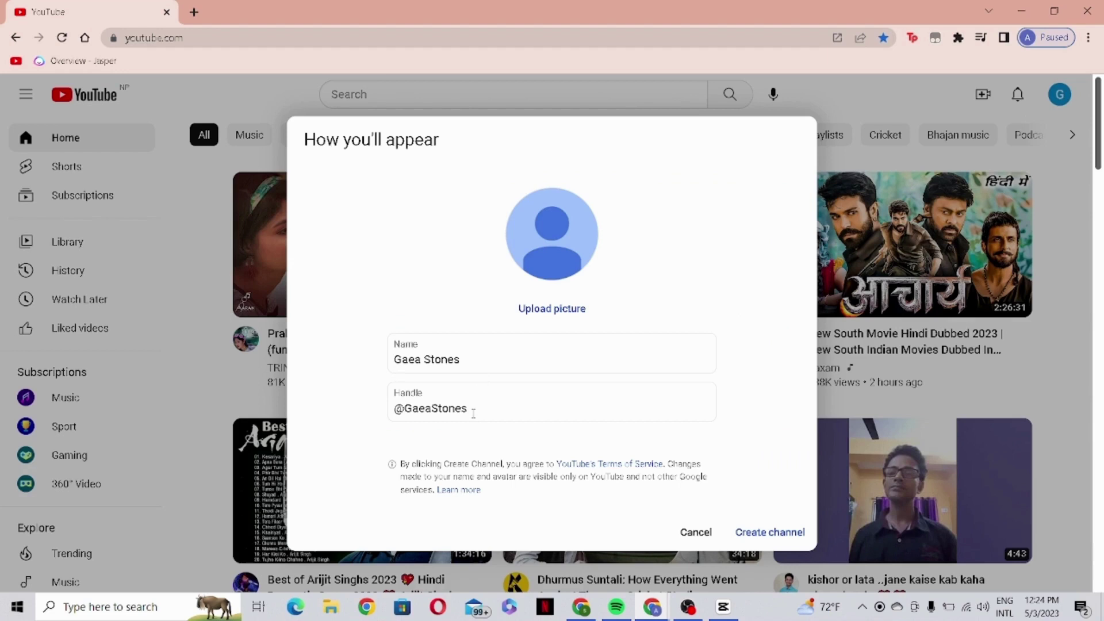
{"action": "left_click", "coordinate": [473, 413]}
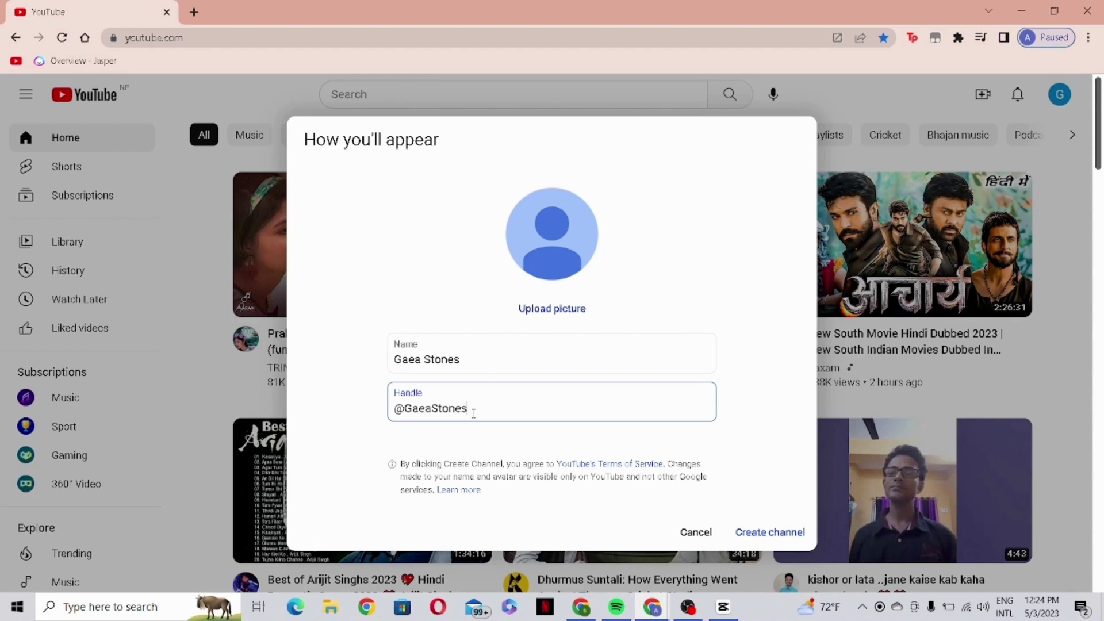
{"action": "key", "text": "BackSpace"}
{"action": "key", "text": "BackSpace"}
{"action": "key", "text": "BackSpace"}
{"action": "type", "text": "2.00"}
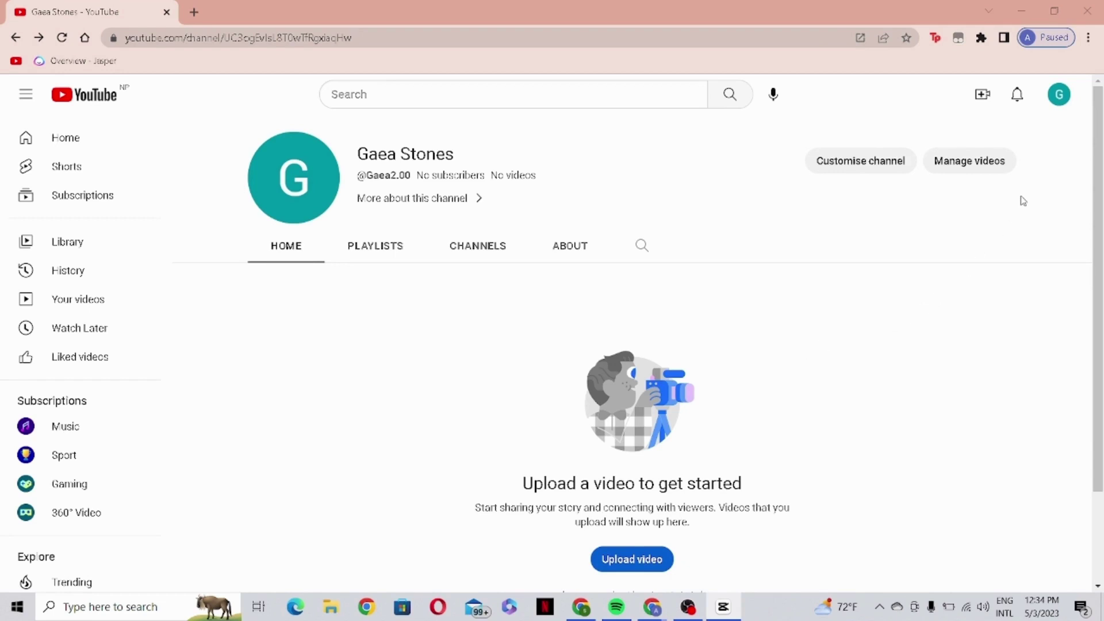
- Go to the channel settings in YouTube Studio from the account menu
{"action": "left_click", "coordinate": [1061, 100]}
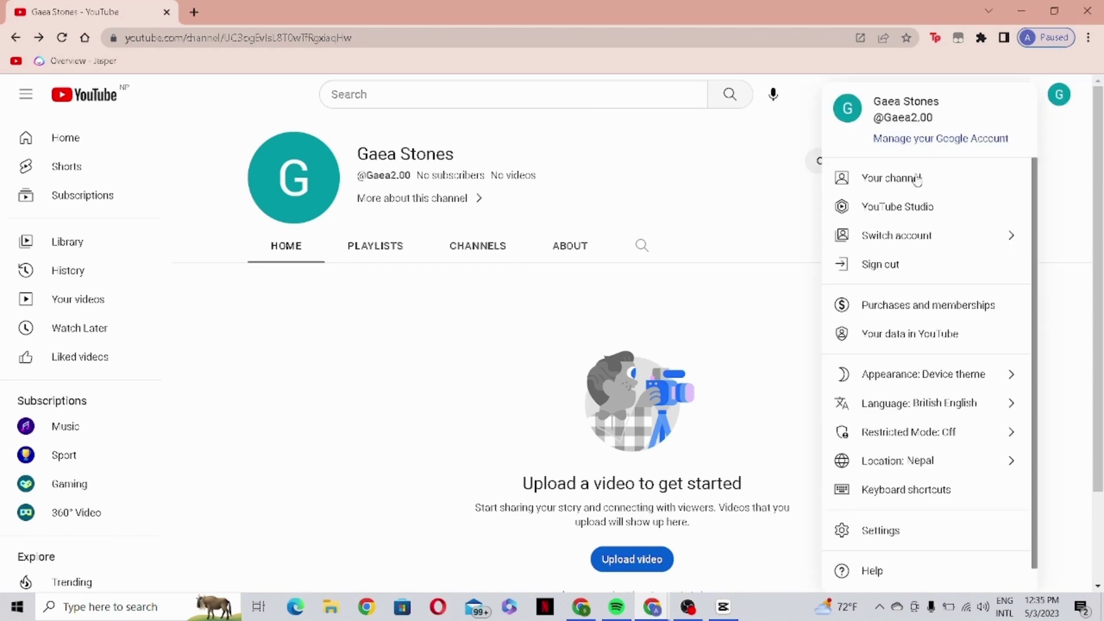
{"action": "left_click", "coordinate": [873, 213]}
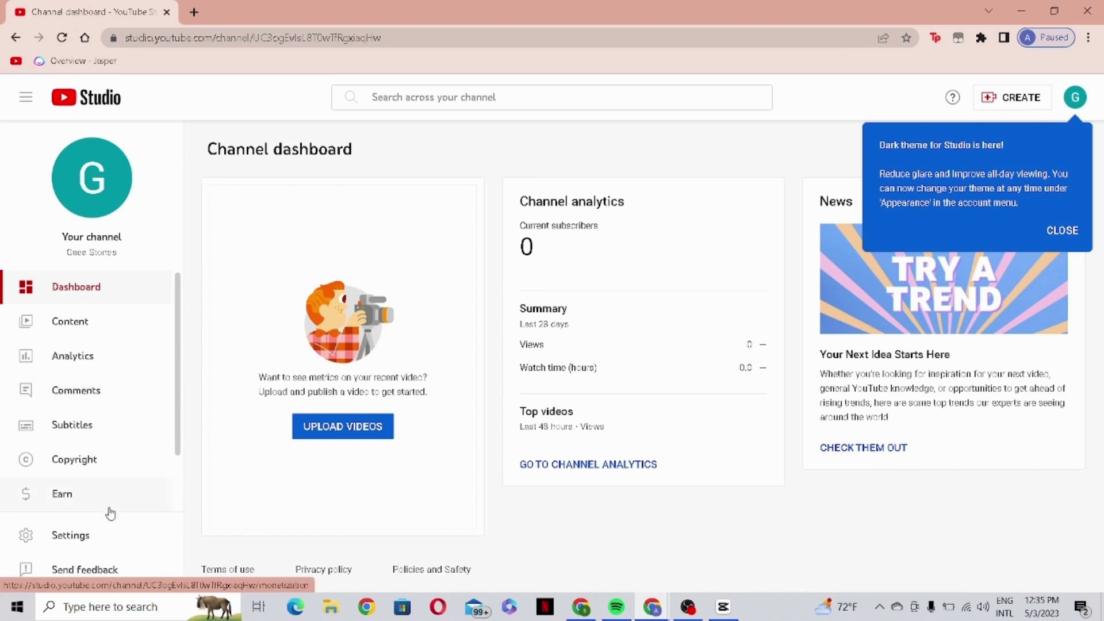
{"action": "left_click", "coordinate": [78, 536]}
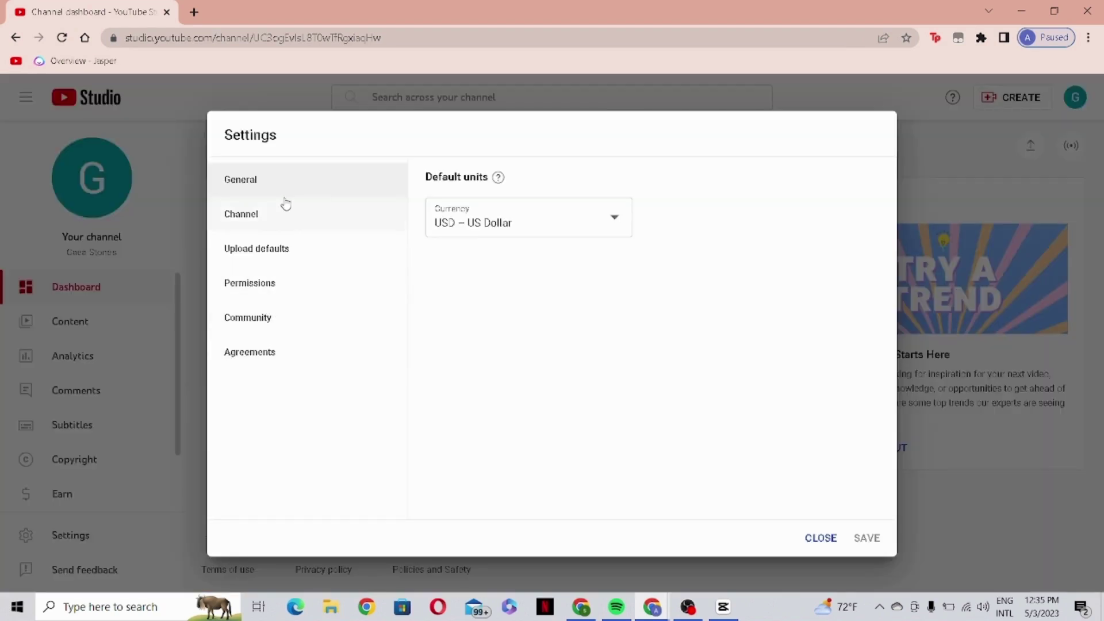
{"action": "left_click", "coordinate": [255, 224]}
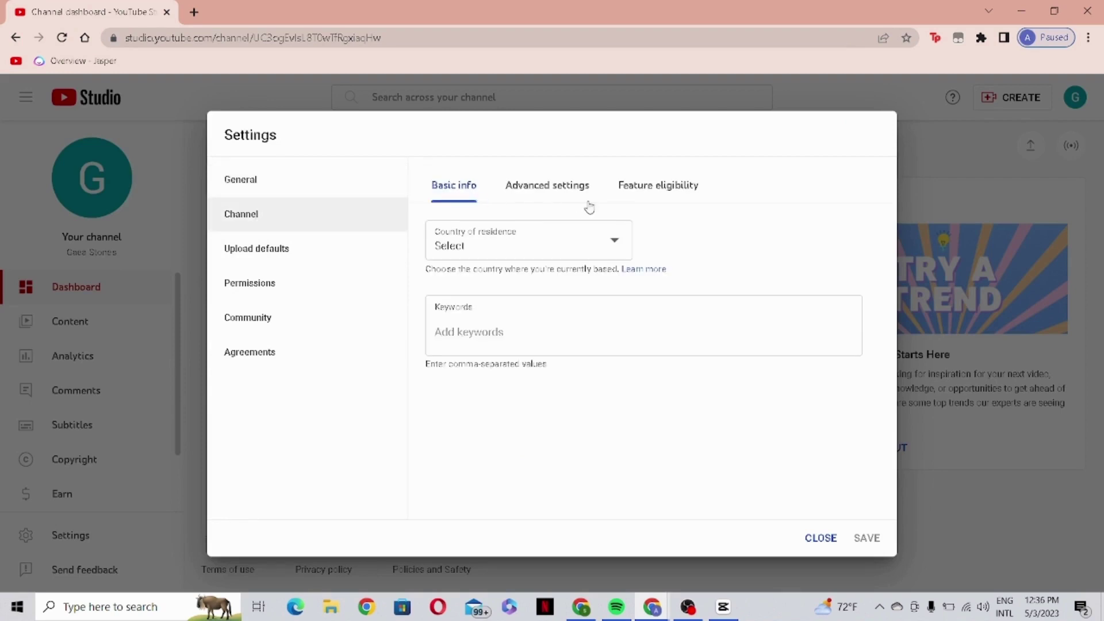
- Under Feature eligibility, start phone verification for Intermediate features
{"action": "left_click", "coordinate": [659, 186]}
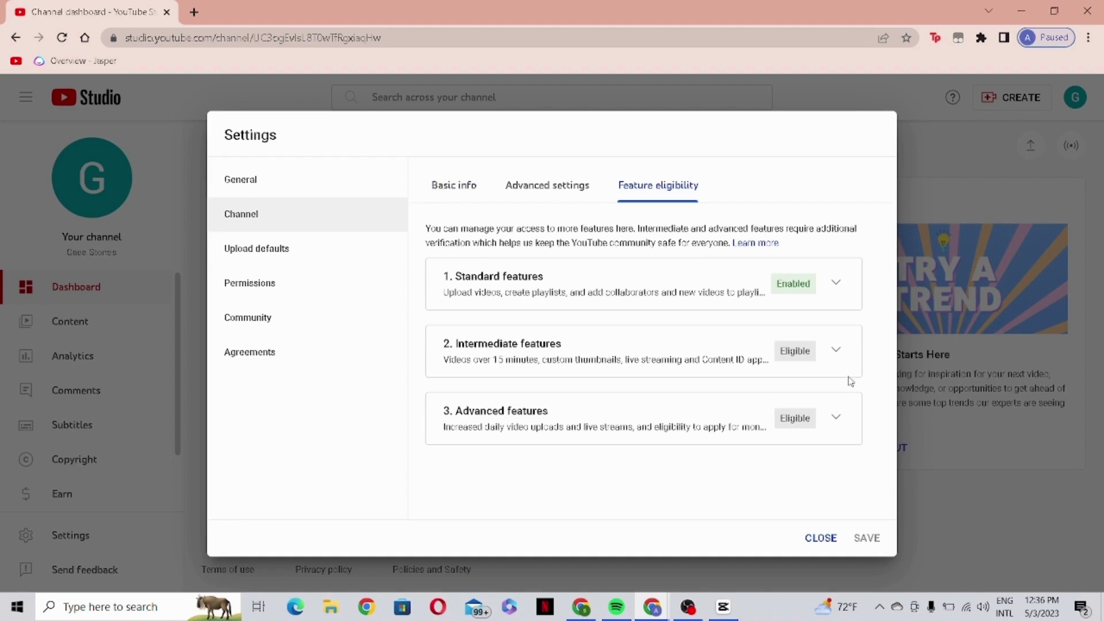
{"action": "left_click", "coordinate": [833, 354]}
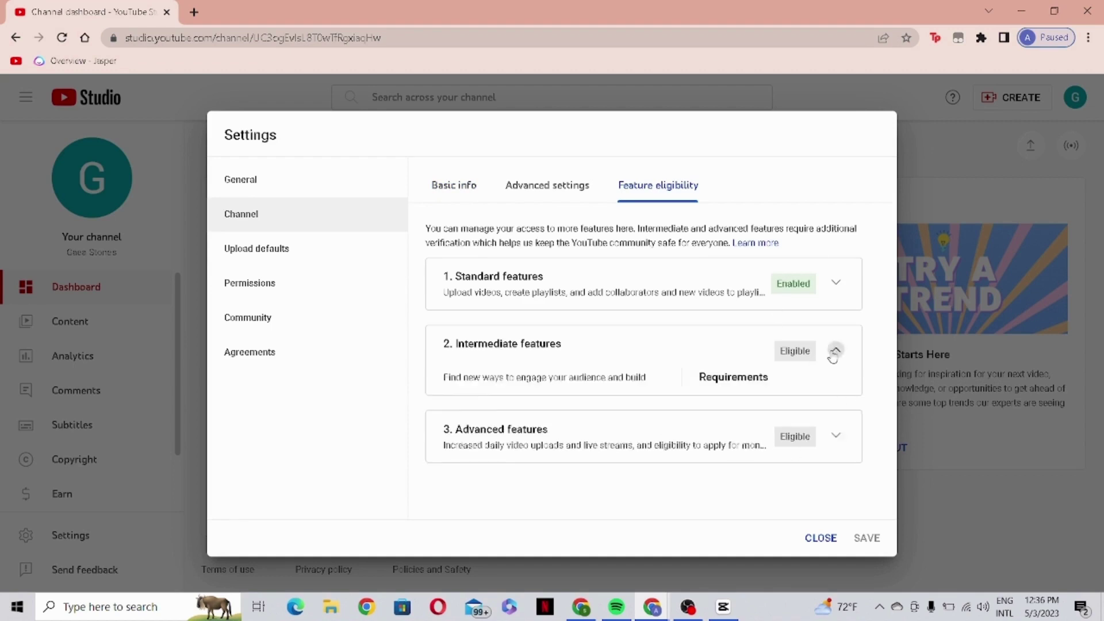
{"action": "left_click", "coordinate": [806, 508]}
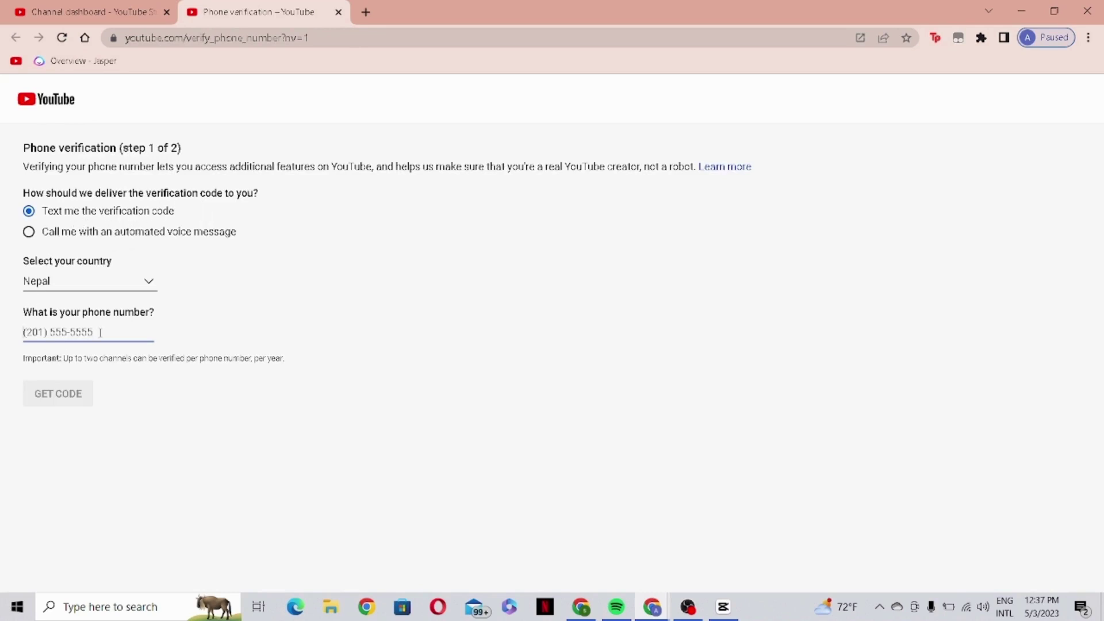
- Request the verification code by text and enter the six-digit code
{"action": "left_click", "coordinate": [54, 396]}
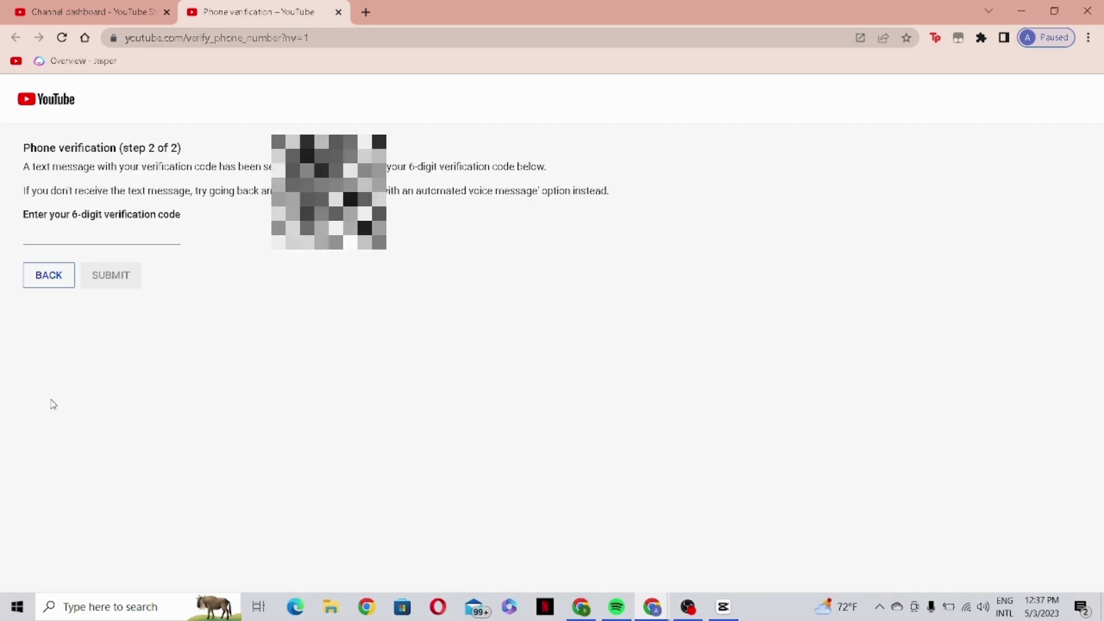
{"action": "left_click", "coordinate": [99, 238]}
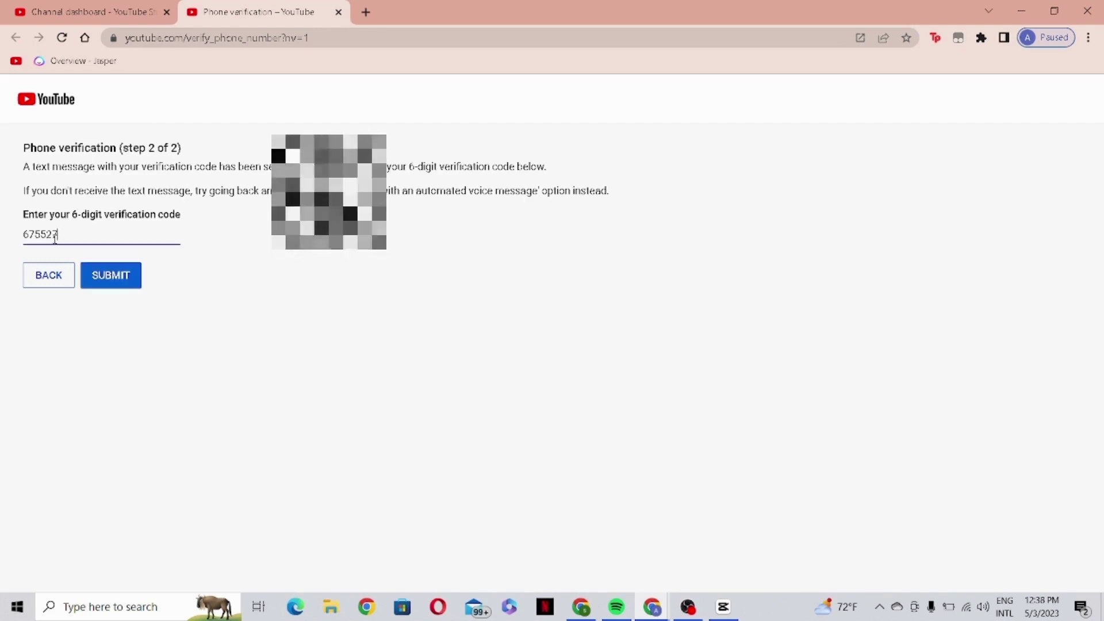
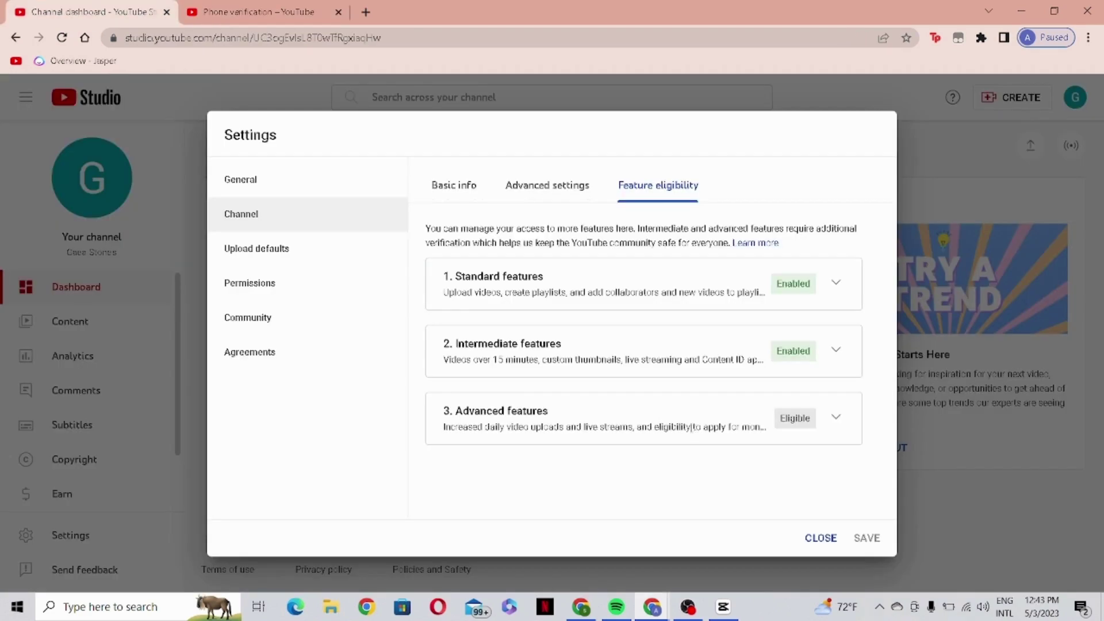
- Request Advanced features through video verification, then close Settings back to the dashboard
{"action": "left_click", "coordinate": [830, 420]}
{"action": "left_click", "coordinate": [776, 475]}
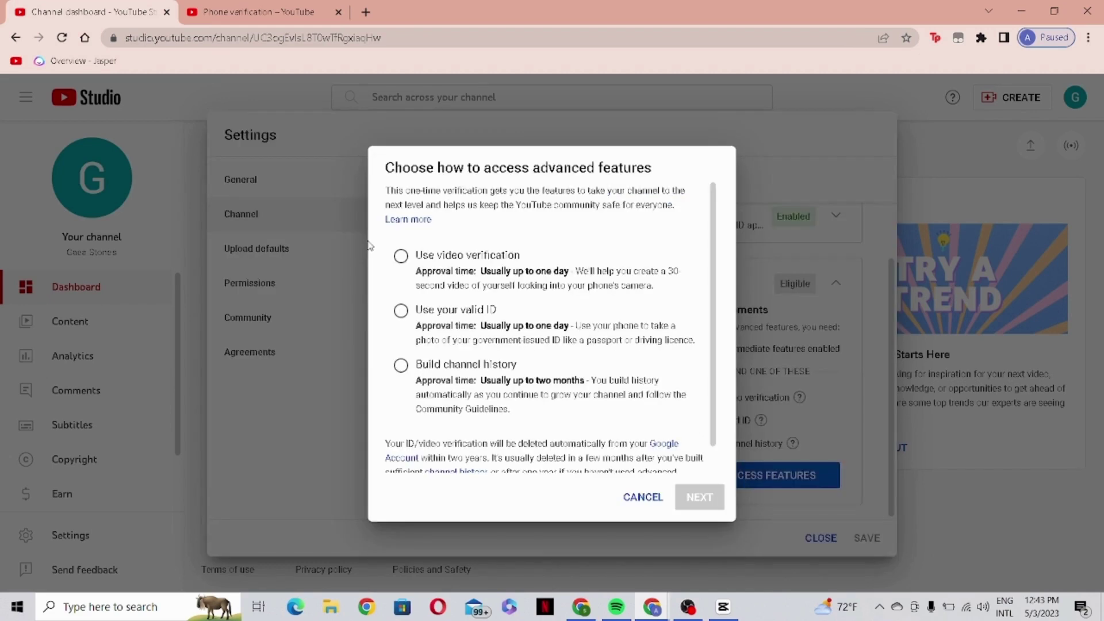
{"action": "left_click", "coordinate": [402, 256]}
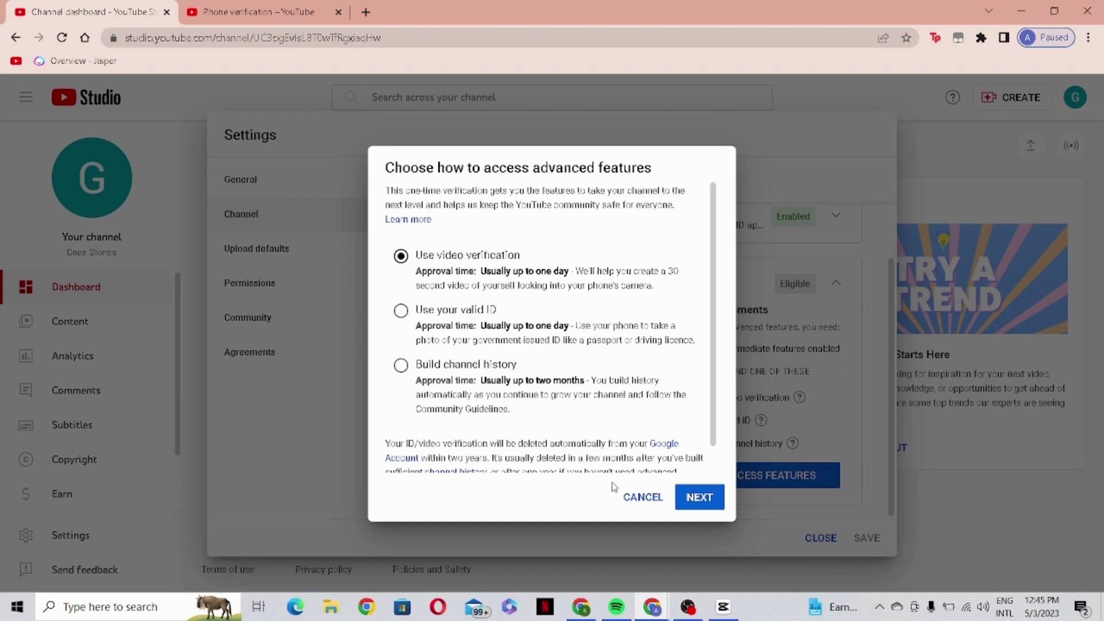
{"action": "left_click", "coordinate": [641, 497]}
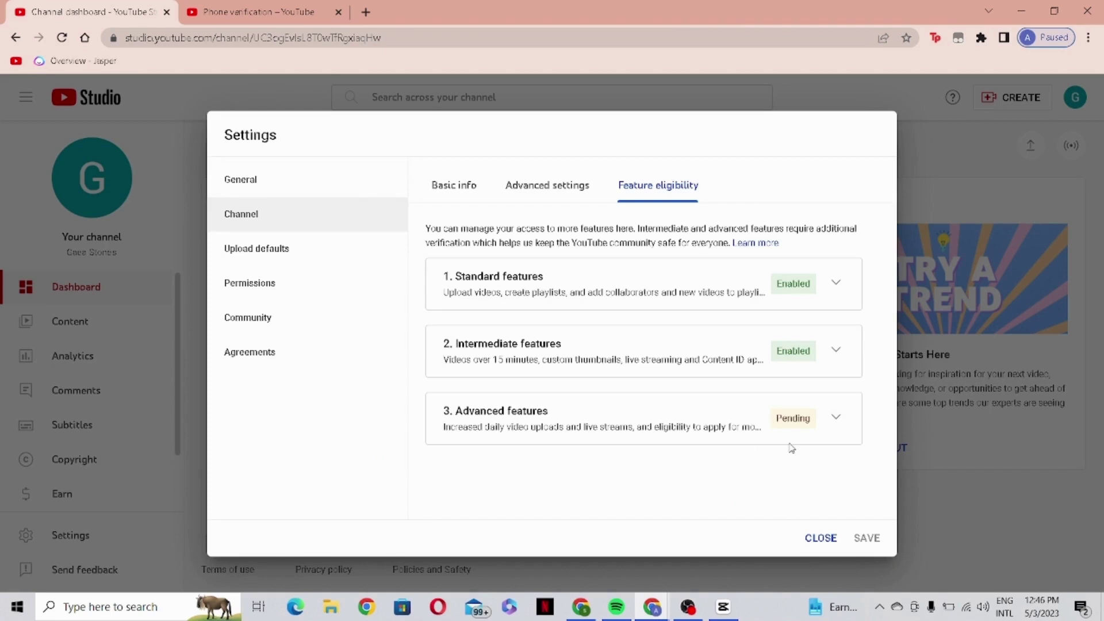
{"action": "key", "text": "Escape"}
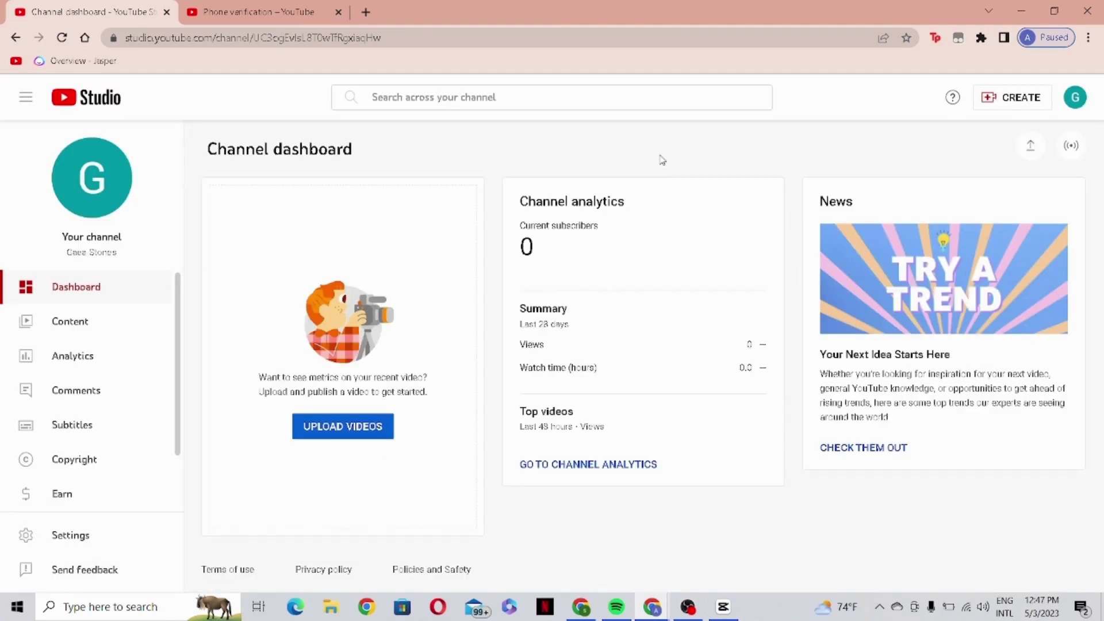